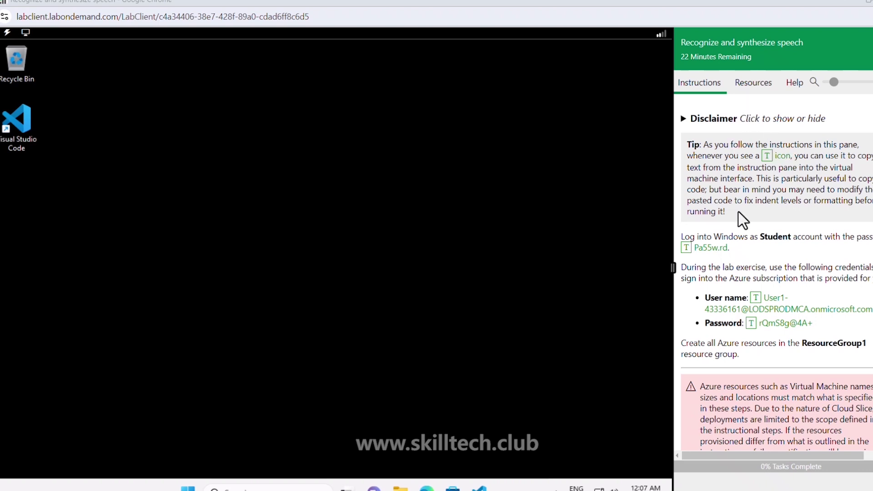
# Open the Azure portal at portal.azure.com in the browser and sign in with the lab user name and password
pyautogui.scroll(-2, 740, 218)
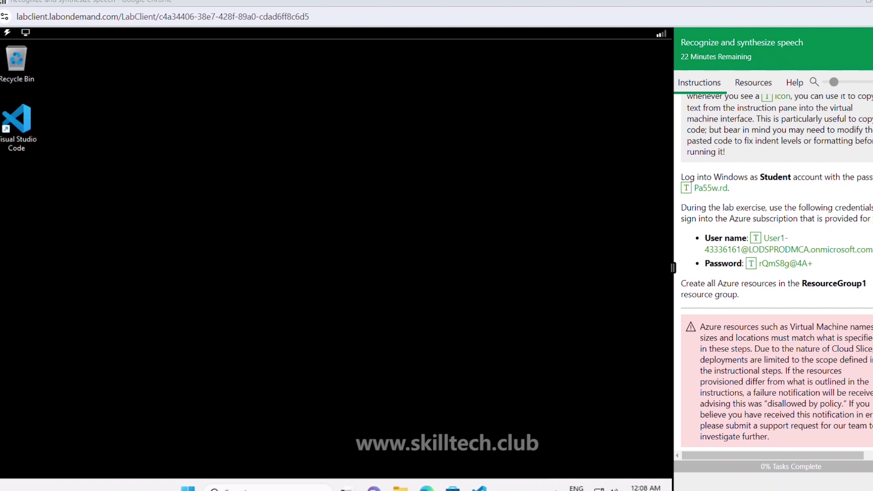
pyautogui.click(426, 489)
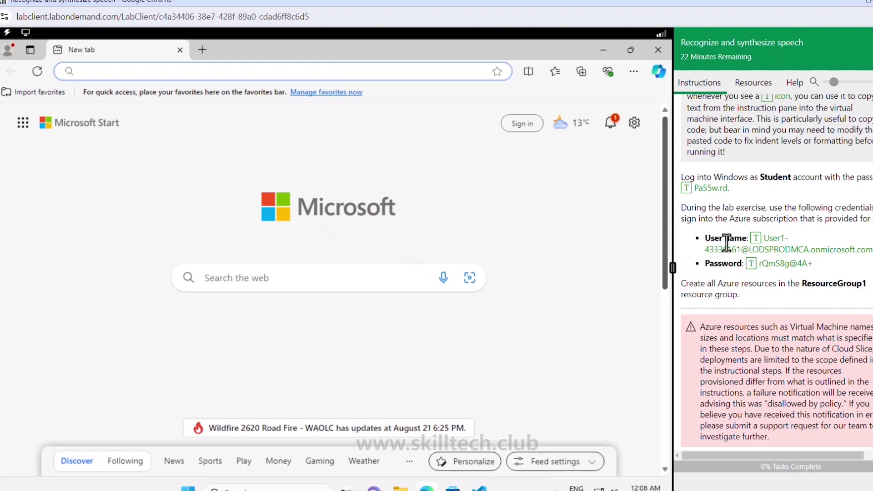
pyautogui.write('portal.azure.c')
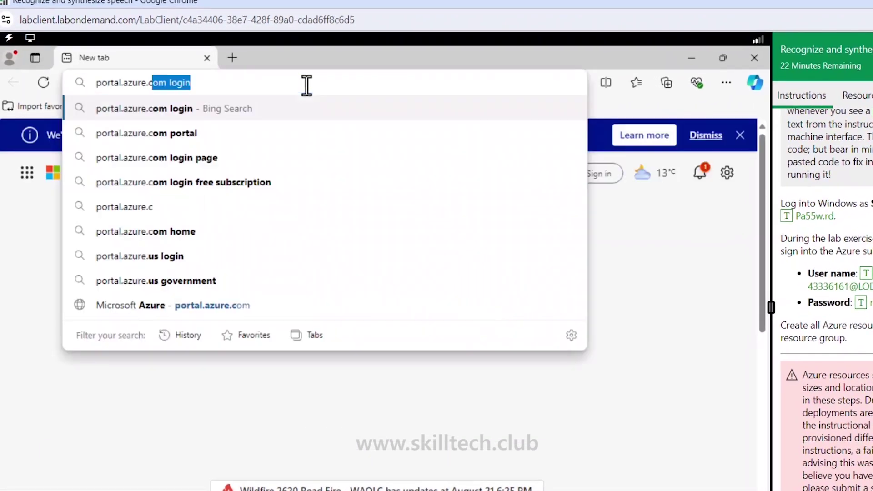
pyautogui.write('om')
pyautogui.press('Return')
pyautogui.click(463, 363)
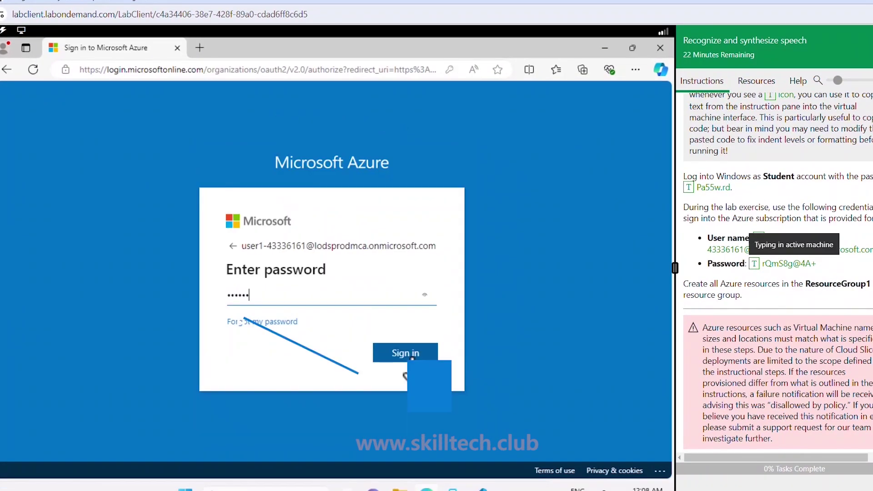
pyautogui.click(406, 353)
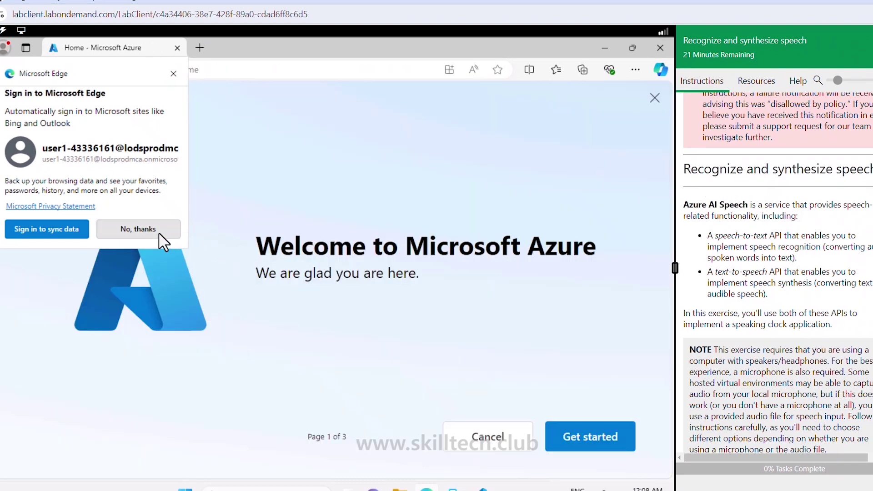
# Decline the browser's sign-in sync offer and dismiss the Azure welcome tour and usage tip
pyautogui.click(157, 231)
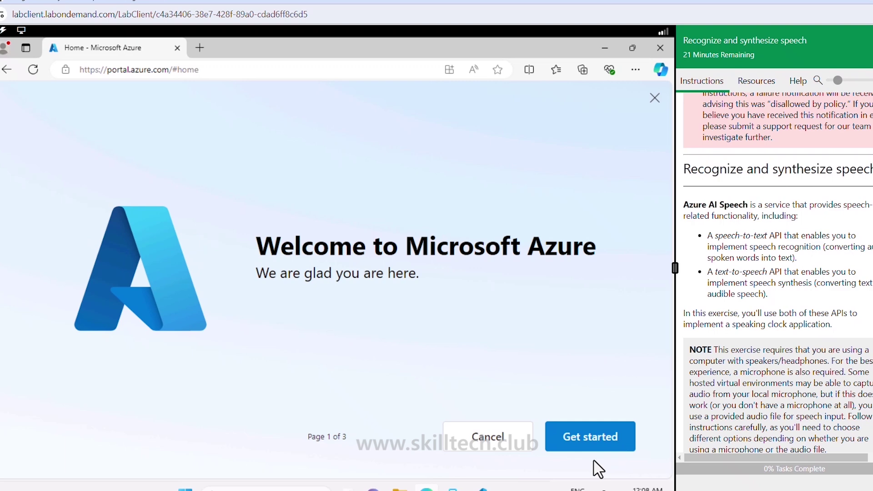
pyautogui.click(511, 447)
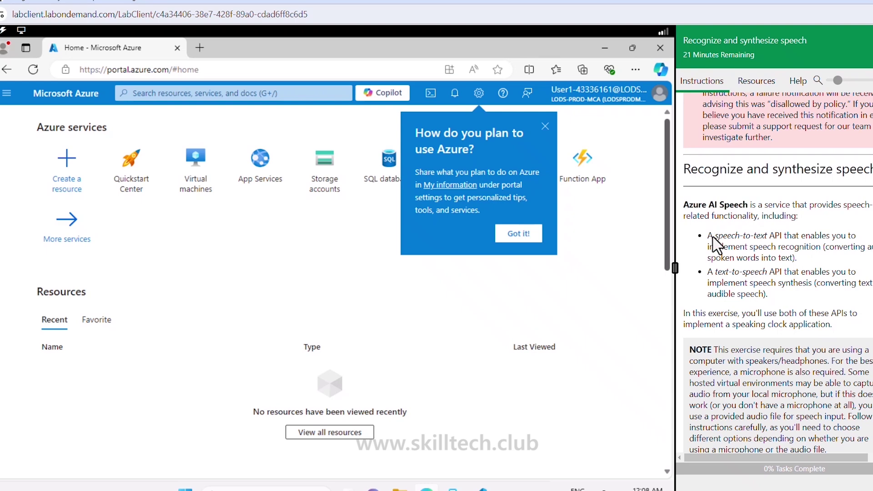
pyautogui.moveTo(713, 236); pyautogui.dragTo(780, 246)
pyautogui.moveTo(717, 272); pyautogui.dragTo(782, 275)
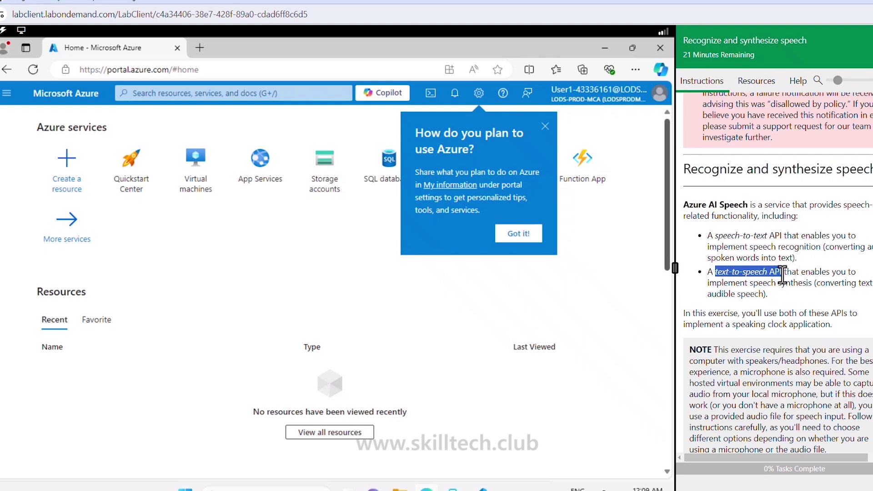
pyautogui.click(545, 126)
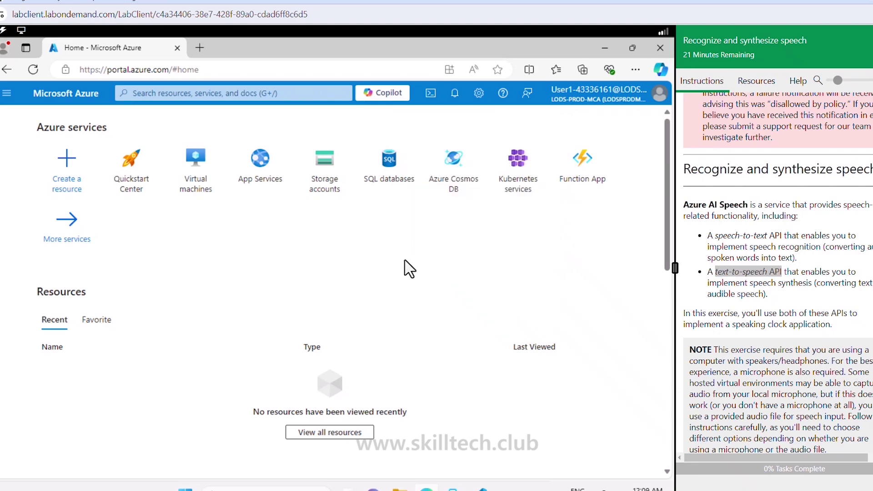
# Read the exercise's audio requirements note and the instructions for provisioning an Azure AI Speech resource
pyautogui.scroll(-5, 825, 259)
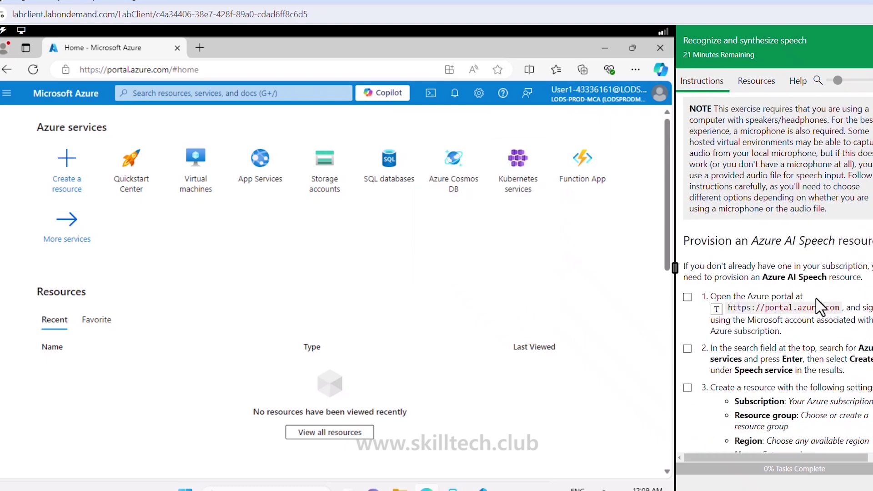
pyautogui.scroll(-1, 818, 302)
pyautogui.scroll(2, 816, 300)
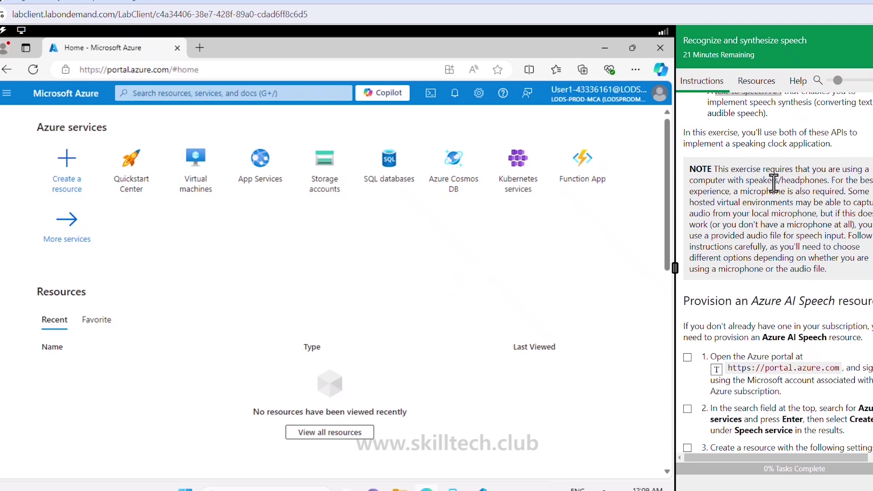
pyautogui.moveTo(746, 182); pyautogui.dragTo(824, 181)
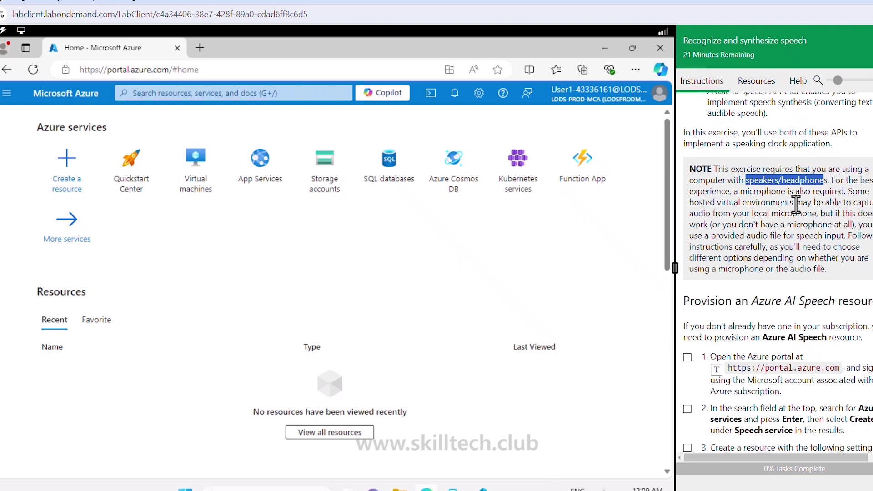
pyautogui.click(764, 213)
pyautogui.scroll(-6, 745, 240)
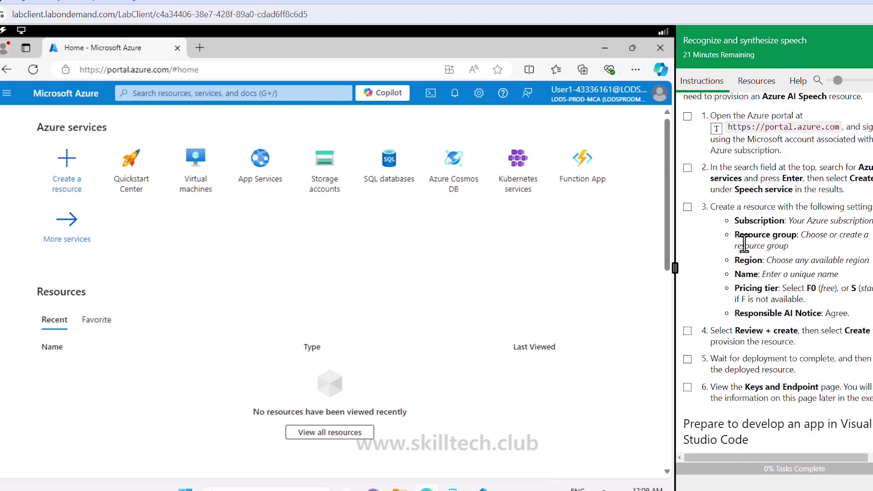
pyautogui.scroll(2, 744, 243)
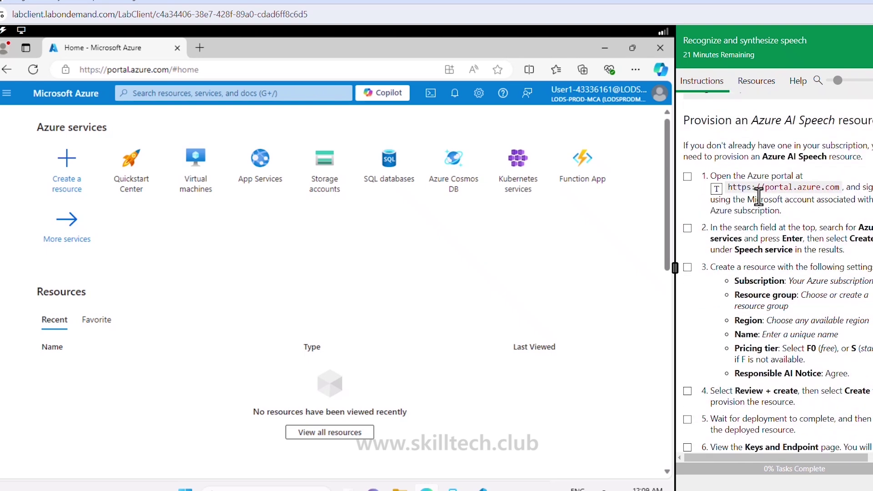
# Mark provisioning tasks 1 and 2 as done and start creating a Speech resource from the AI + Machine Learning category
pyautogui.click(688, 176)
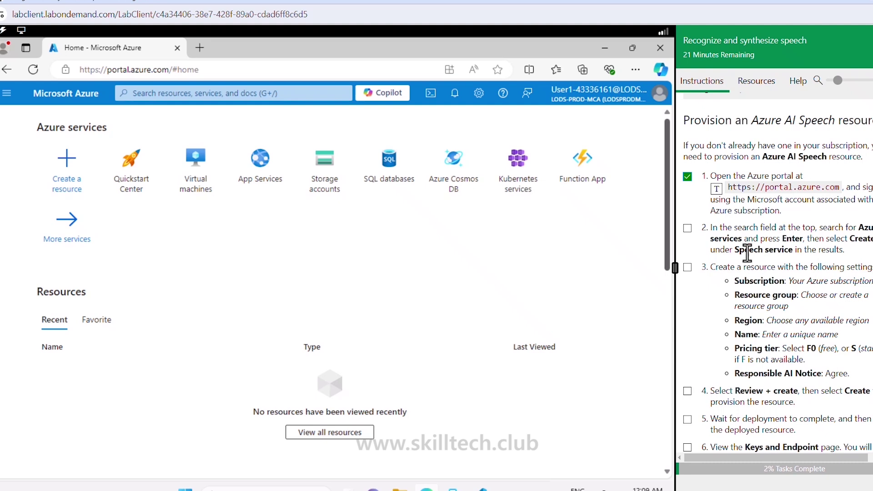
pyautogui.click(688, 228)
pyautogui.click(63, 188)
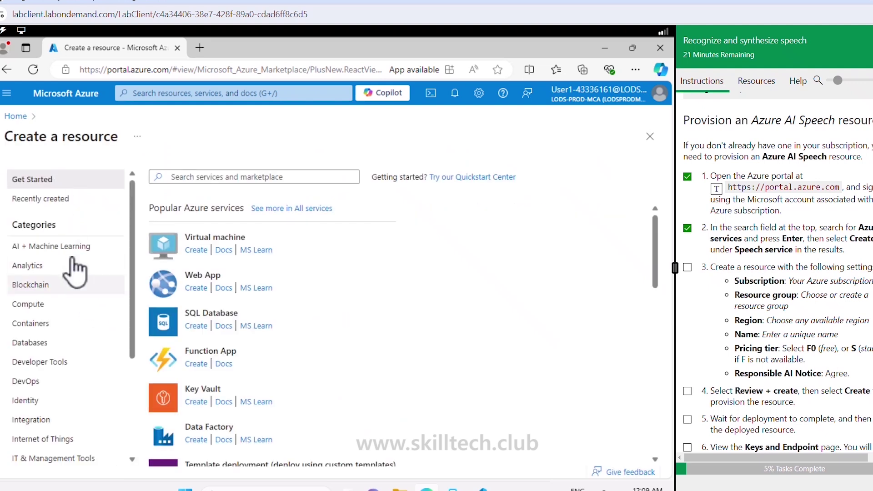
pyautogui.click(71, 251)
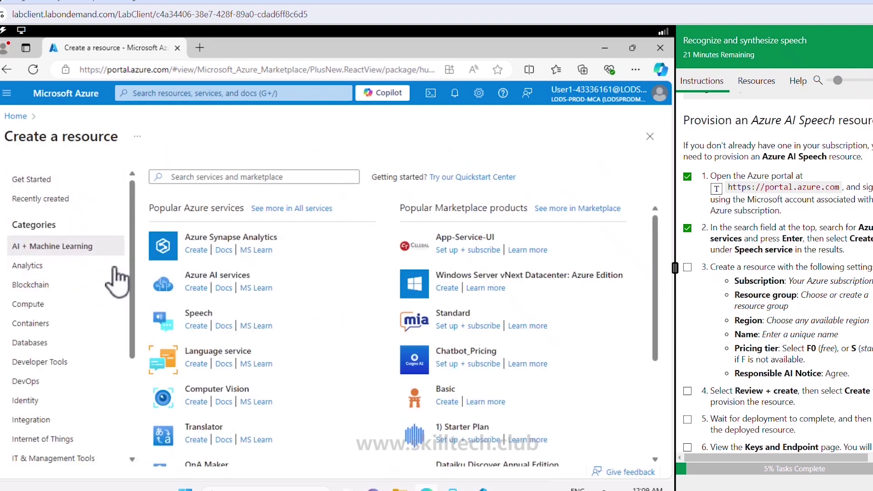
pyautogui.click(196, 325)
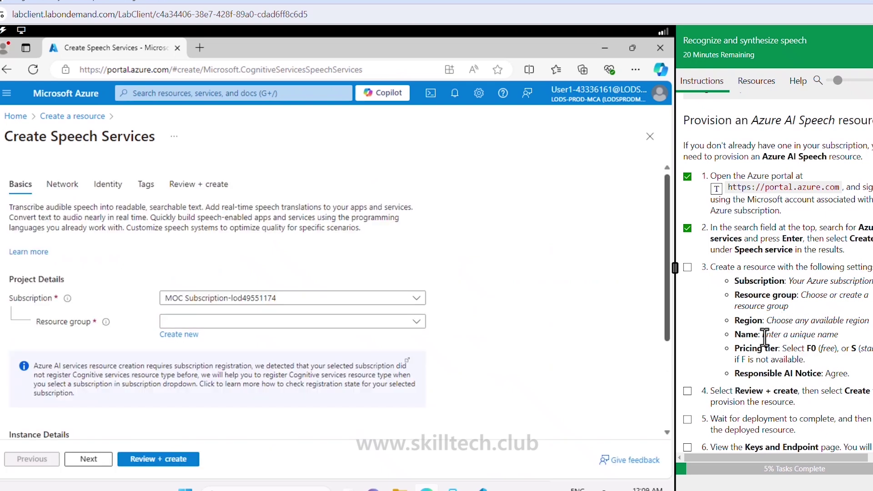
# Create the Speech resource in ResourceGroup1 with a unique name and the Free F0 pricing tier
pyautogui.click(321, 321)
pyautogui.click(232, 364)
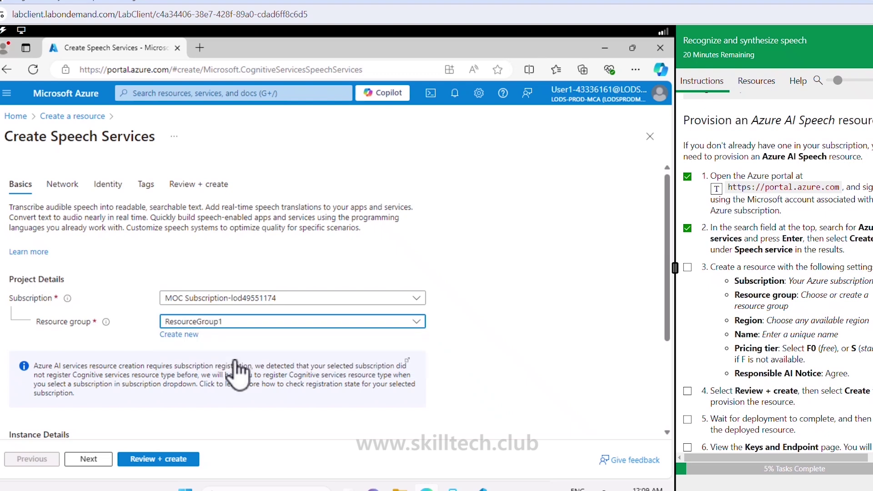
pyautogui.scroll(-3, 234, 369)
pyautogui.click(193, 341)
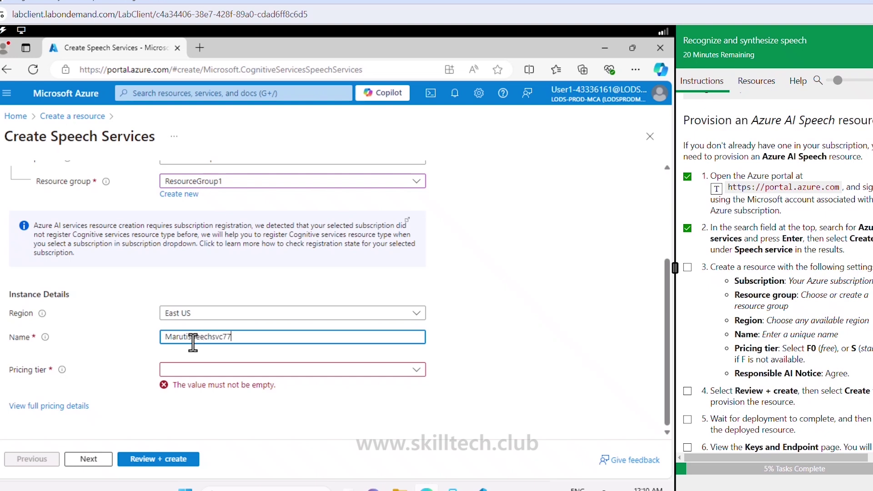
pyautogui.click(219, 373)
pyautogui.click(223, 388)
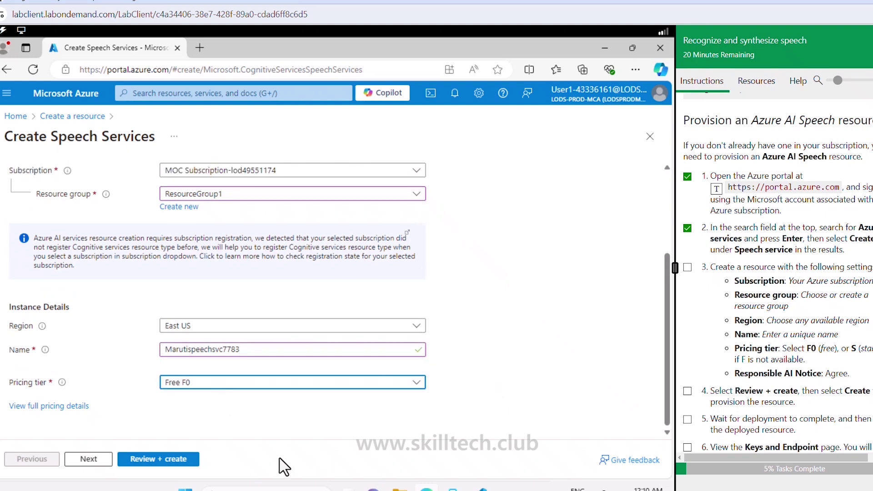
pyautogui.click(177, 460)
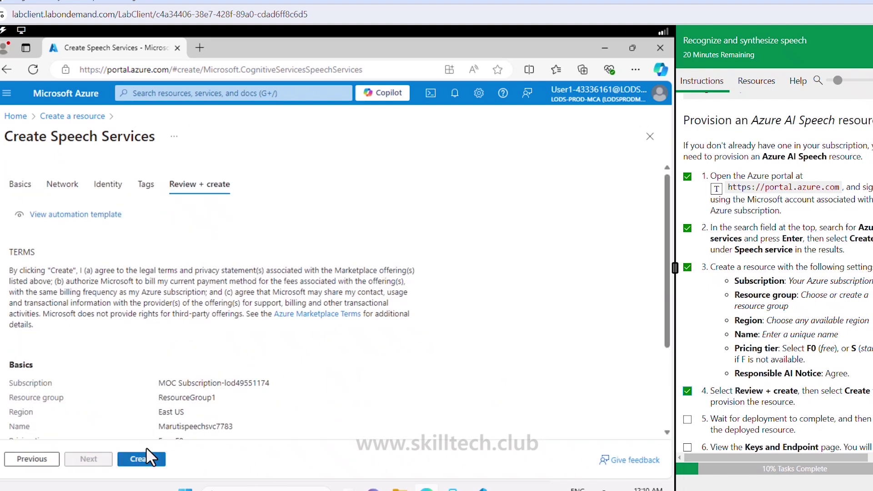
pyautogui.click(146, 459)
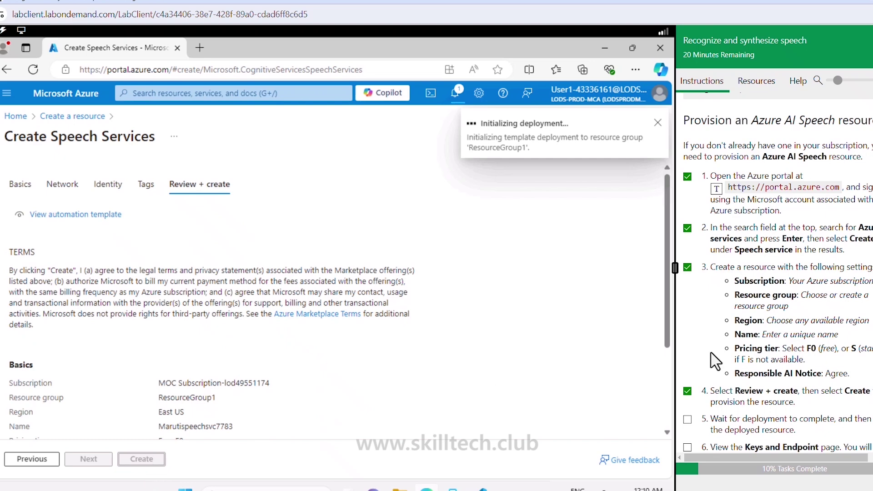
# Mark provisioning tasks 5 and 6 as done in the lab instructions
pyautogui.scroll(-4, 715, 362)
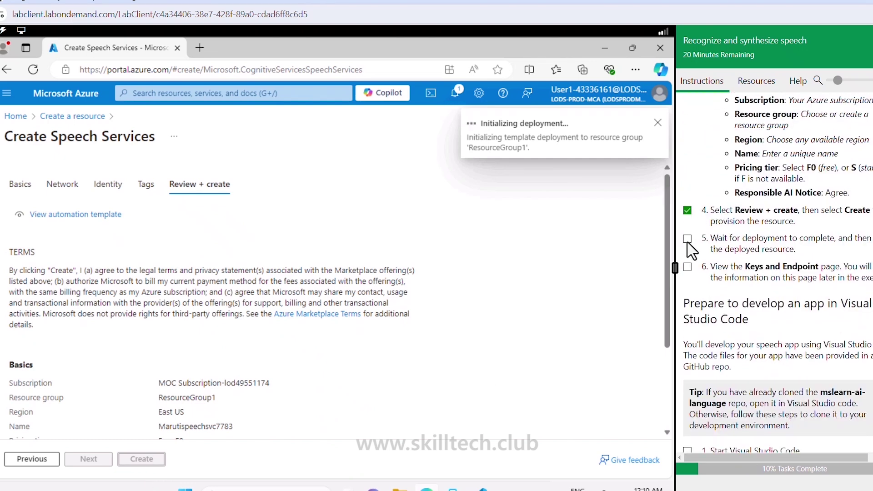
pyautogui.click(687, 239)
pyautogui.click(687, 267)
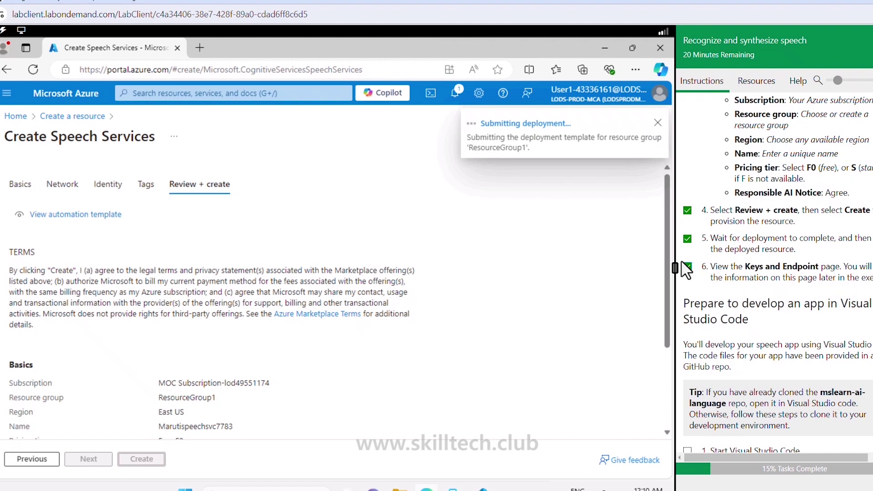
# Launch Visual Studio Code and mark the first two app preparation tasks as done
pyautogui.scroll(-3, 725, 300)
pyautogui.scroll(-2, 725, 300)
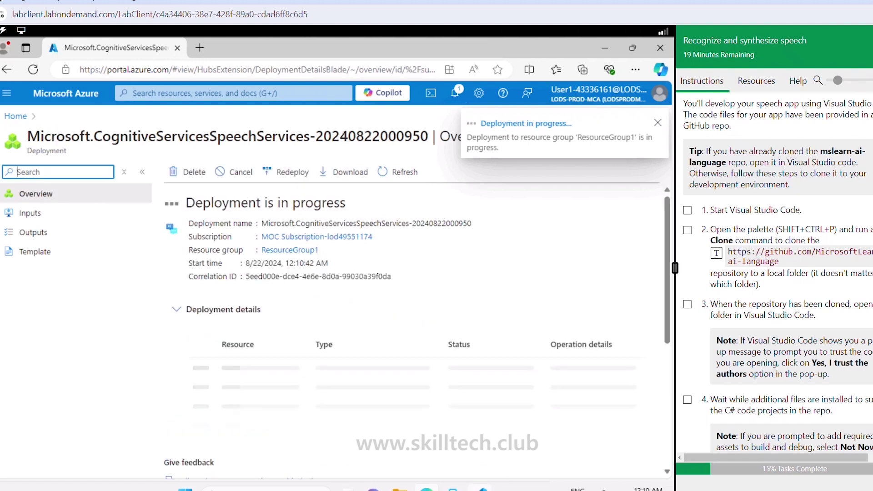
pyautogui.click(483, 489)
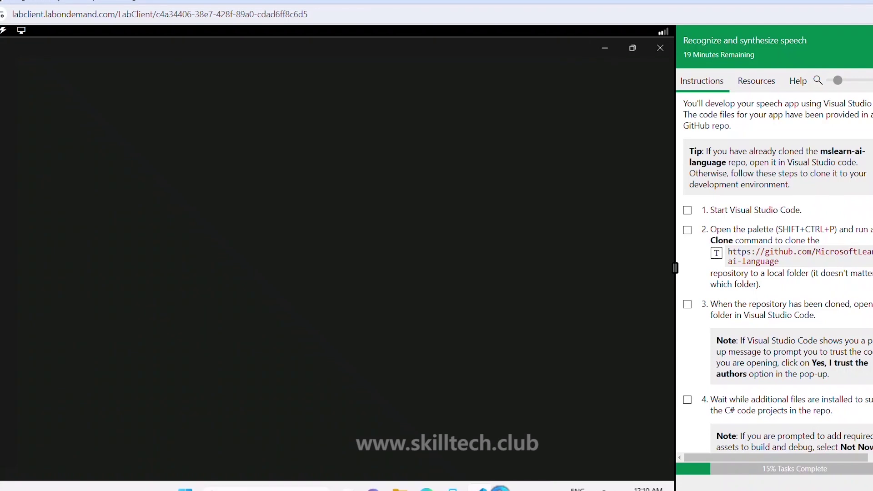
pyautogui.click(694, 209)
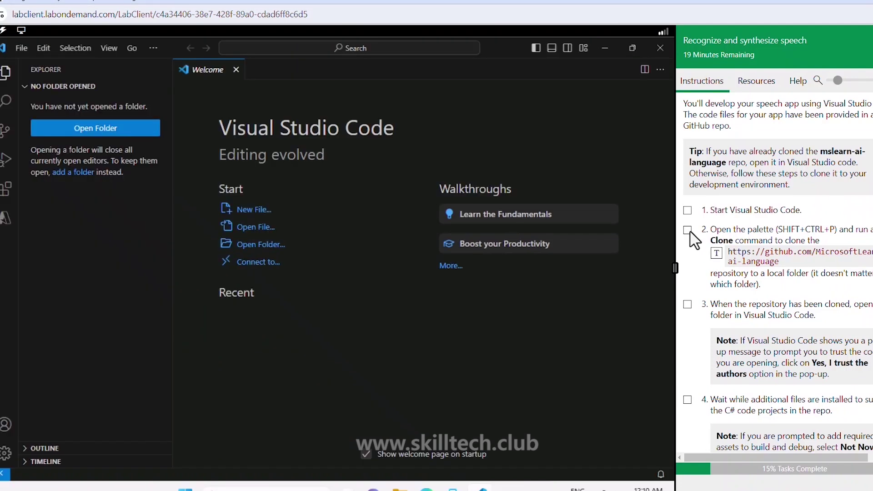
pyautogui.click(687, 230)
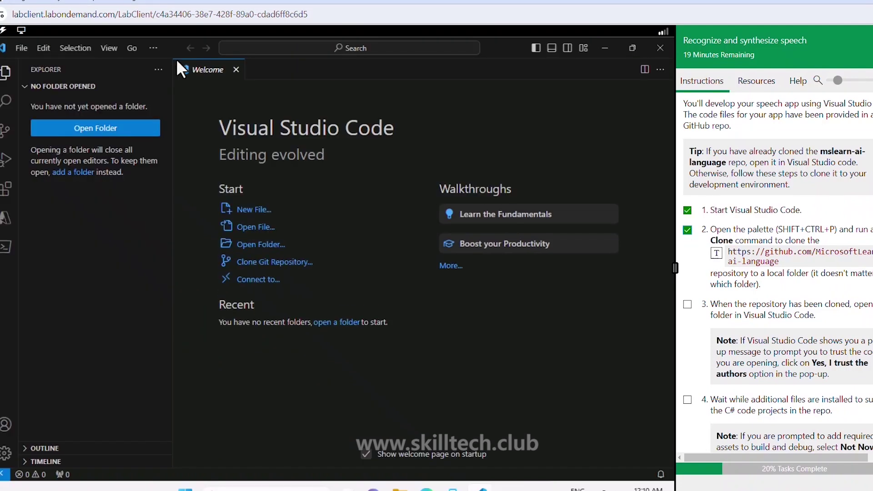
pyautogui.click(135, 330)
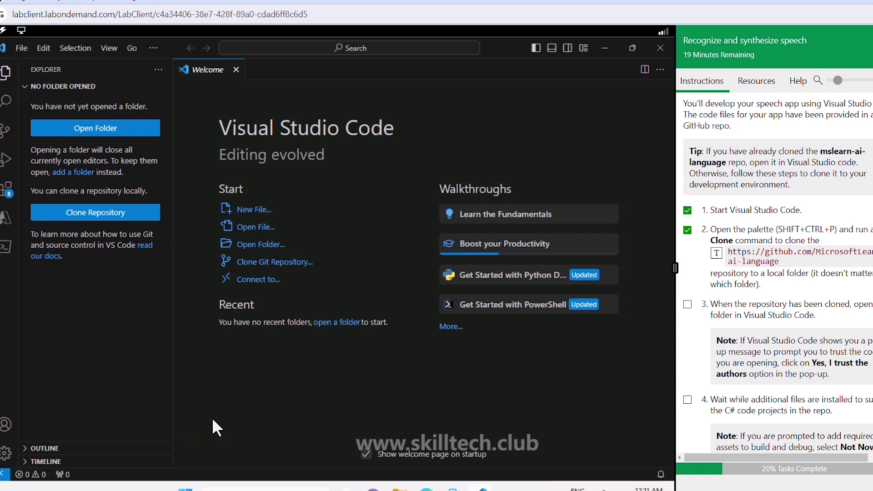
pyautogui.hotkey('ctrl', 'shift', 'p')
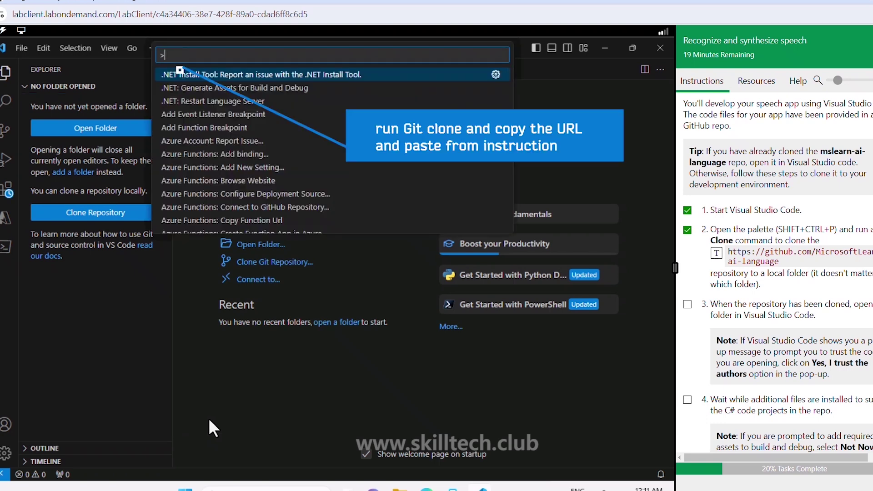
pyautogui.write('git cl')
pyautogui.press('Return')
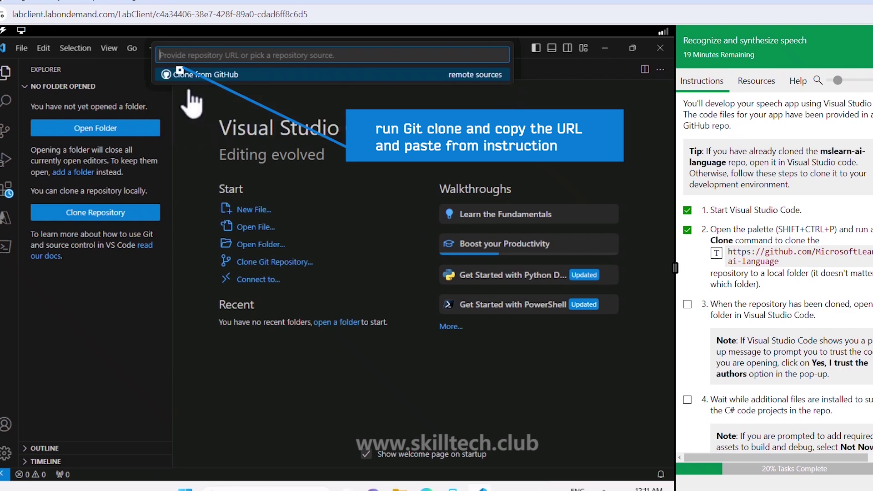
pyautogui.click(716, 253)
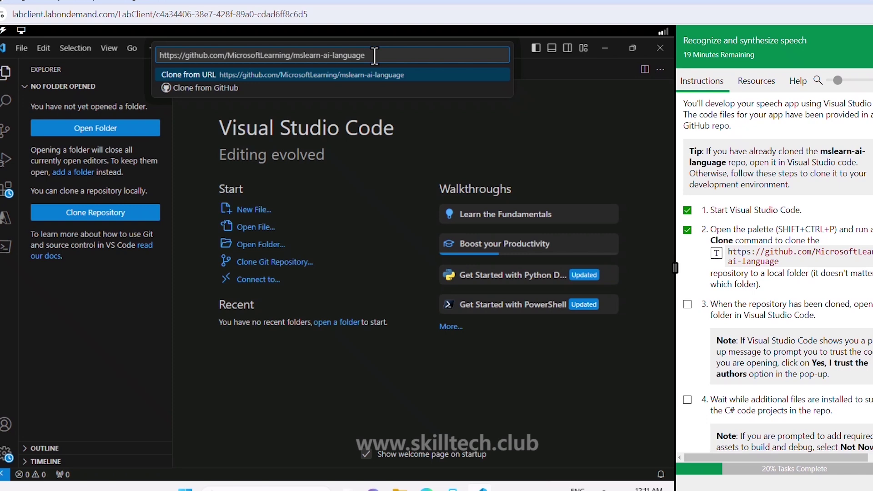
pyautogui.press('Return')
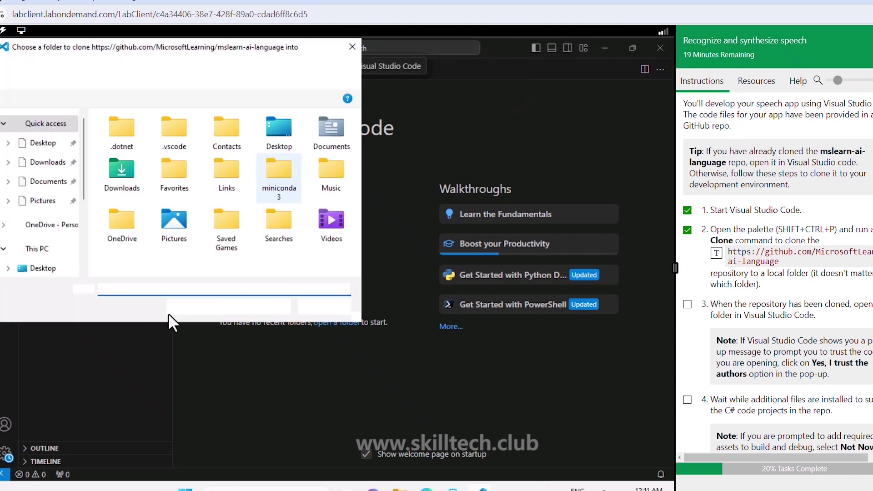
pyautogui.click(206, 307)
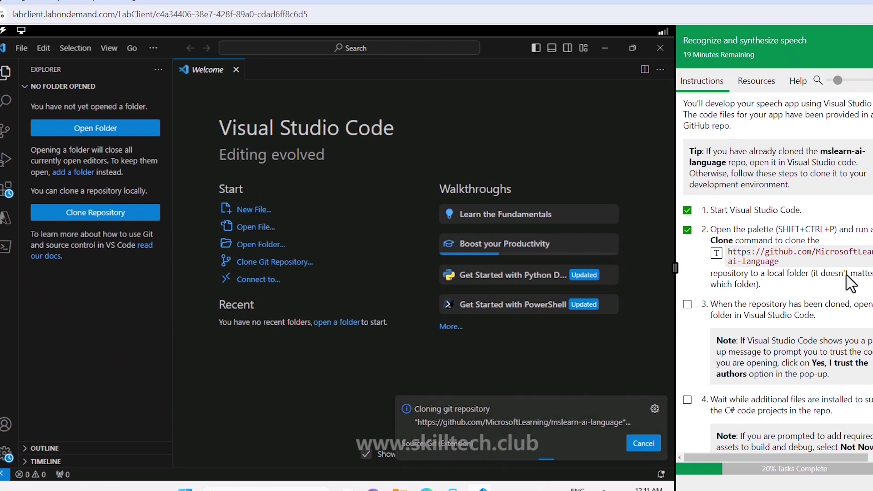
# Mark app preparation tasks 3 and 4 as done and open the cloned mslearn-ai-language repository
pyautogui.click(695, 311)
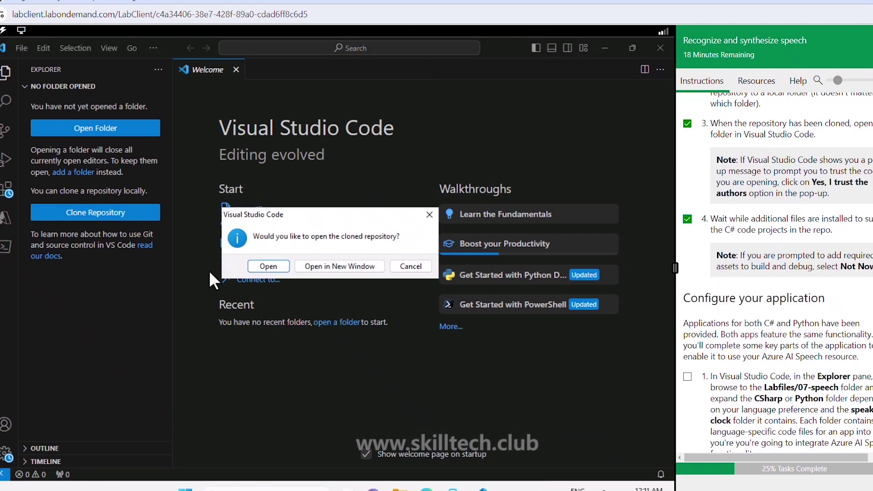
pyautogui.click(265, 268)
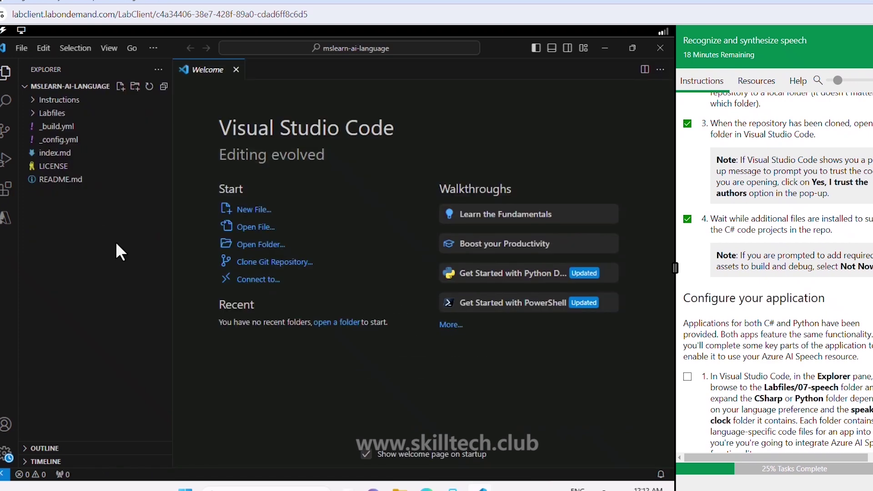
# Expand Labfiles/07-speech/C-Sharp/speaking-clock in the repository and mark the first application configuration task as done
pyautogui.click(34, 116)
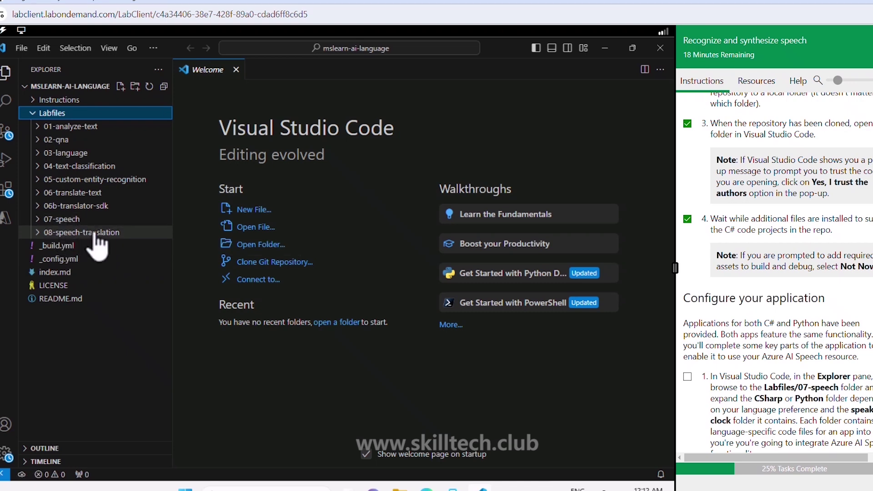
pyautogui.scroll(-4, 722, 257)
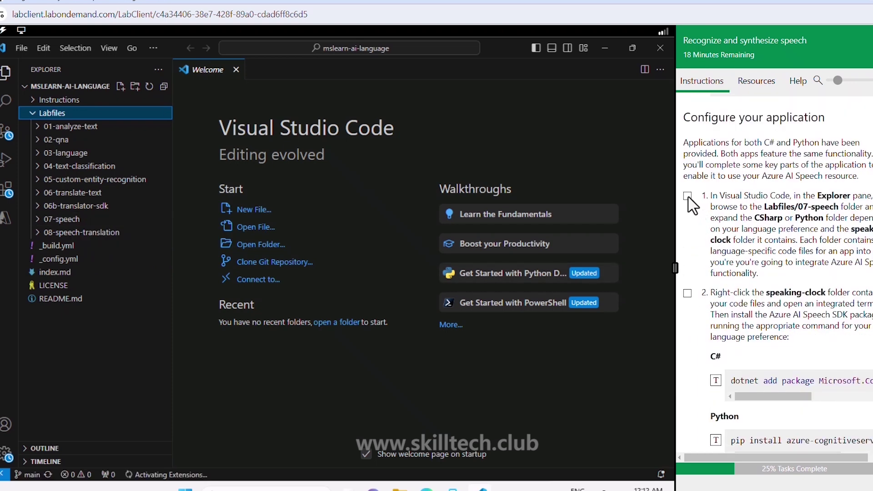
pyautogui.click(688, 196)
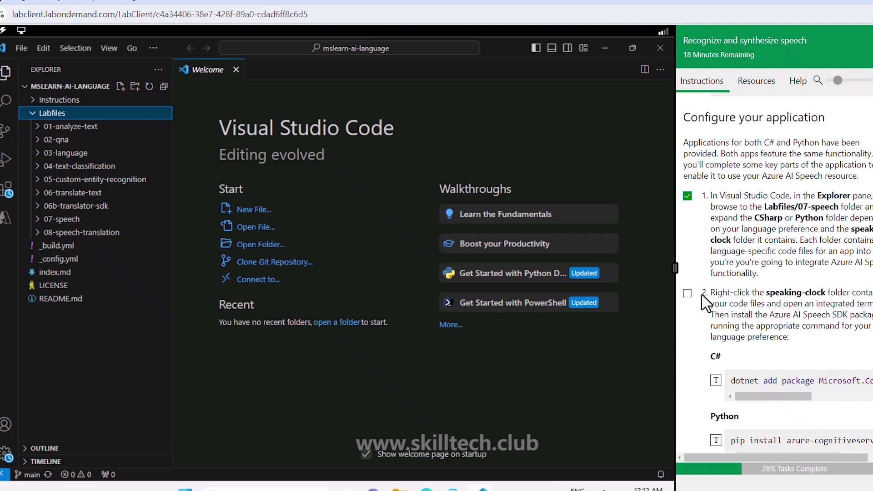
pyautogui.click(39, 219)
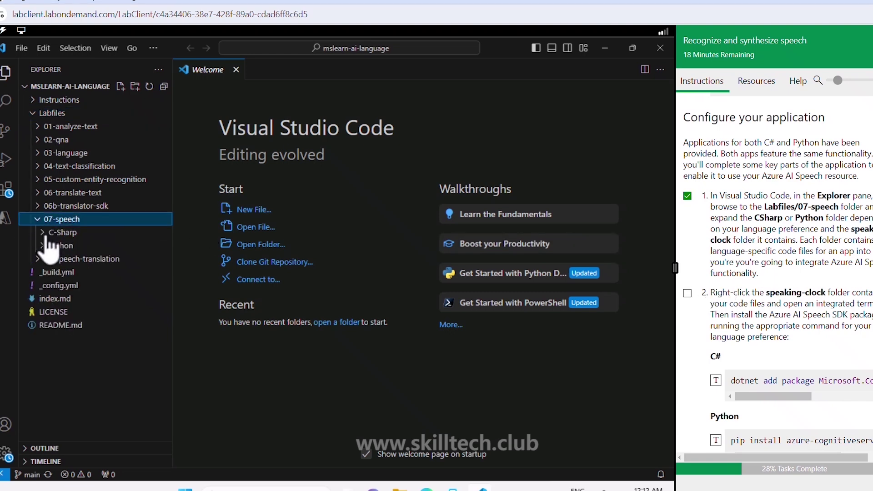
pyautogui.click(49, 233)
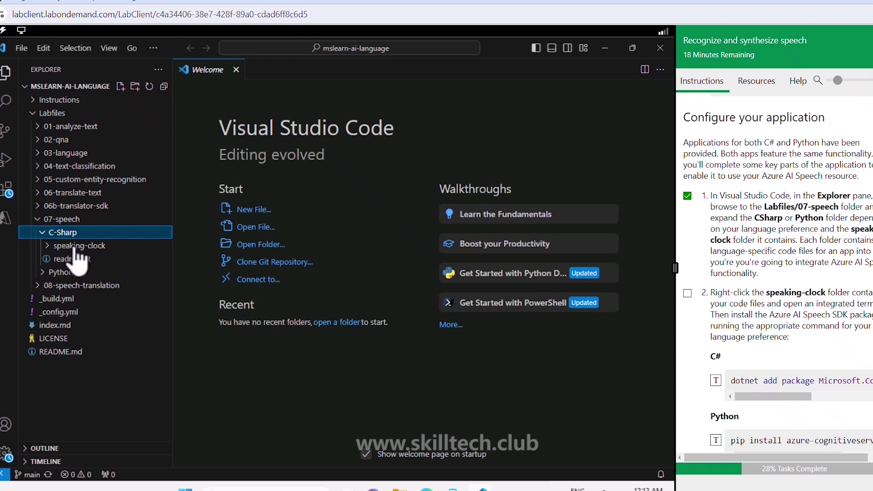
pyautogui.click(75, 246)
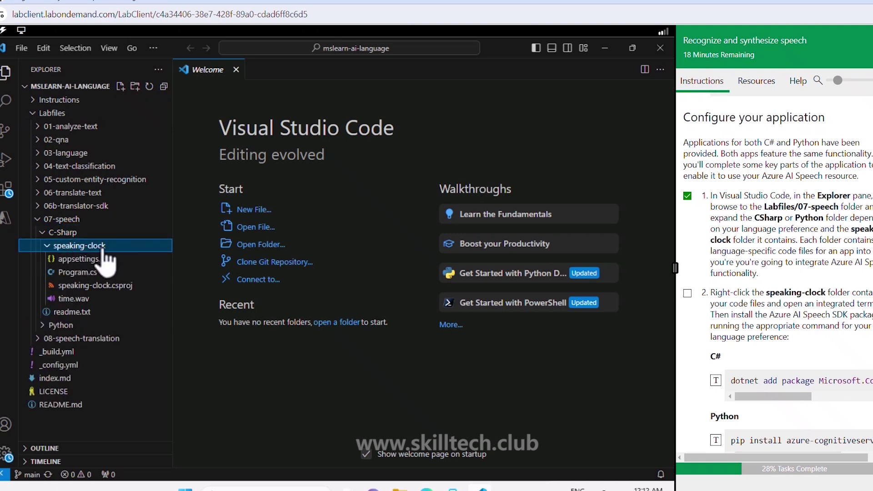
# Open an integrated terminal for the C-Sharp speaking-clock folder and mark configuration task 2 as done
pyautogui.rightClick(102, 249)
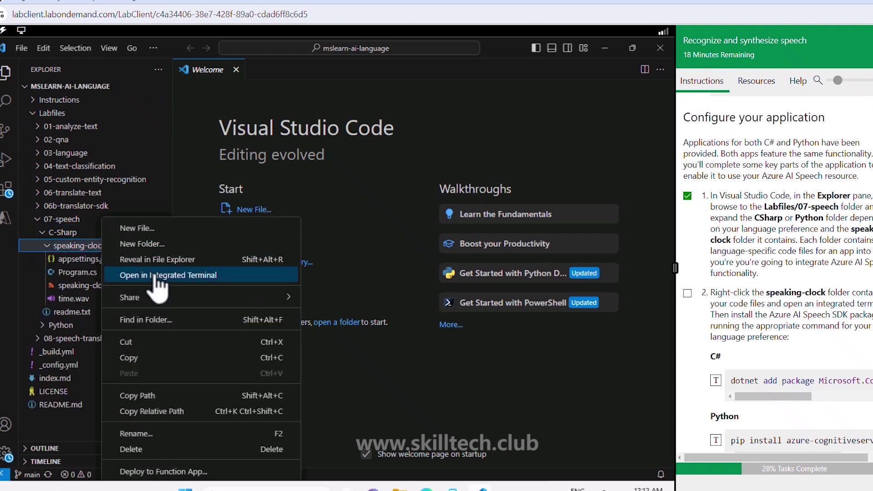
pyautogui.click(155, 275)
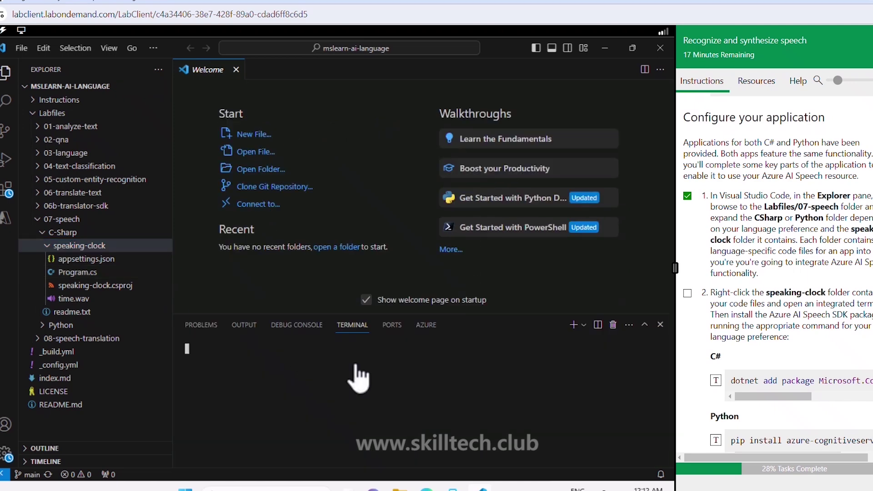
pyautogui.scroll(-3, 687, 179)
pyautogui.click(687, 173)
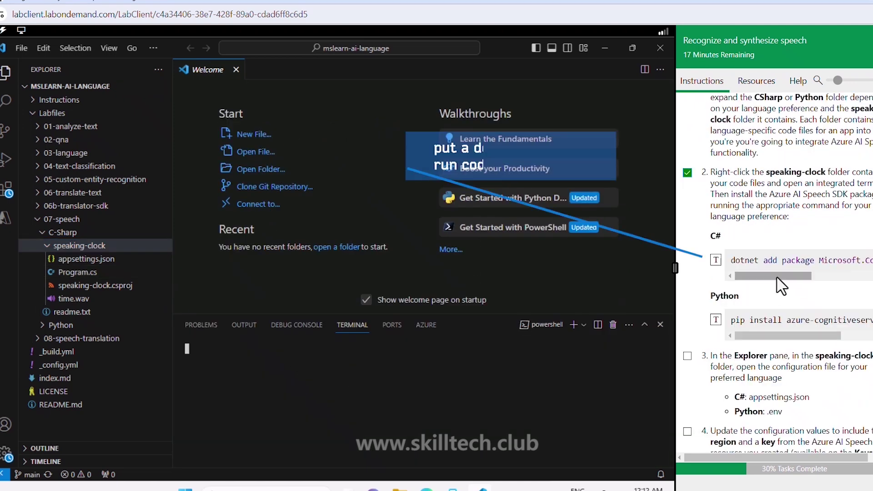
# Run dotnet add package Microsoft.CognitiveServices.Speech --version 1.30.0 in the terminal and dismiss the missing build assets notification
pyautogui.moveTo(776, 276); pyautogui.dragTo(736, 272)
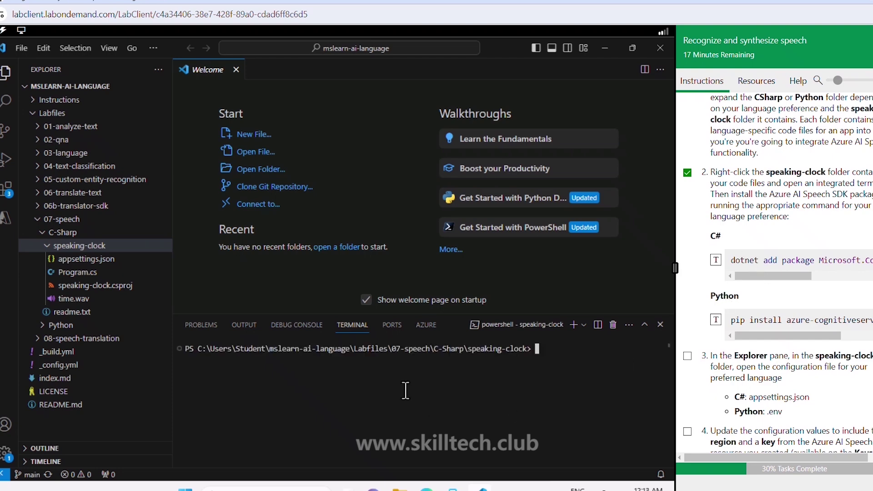
pyautogui.click(732, 260)
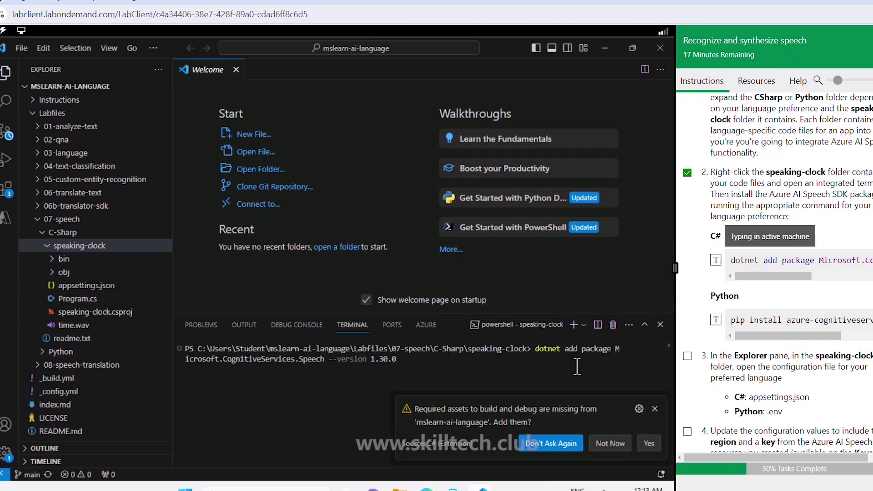
pyautogui.click(655, 408)
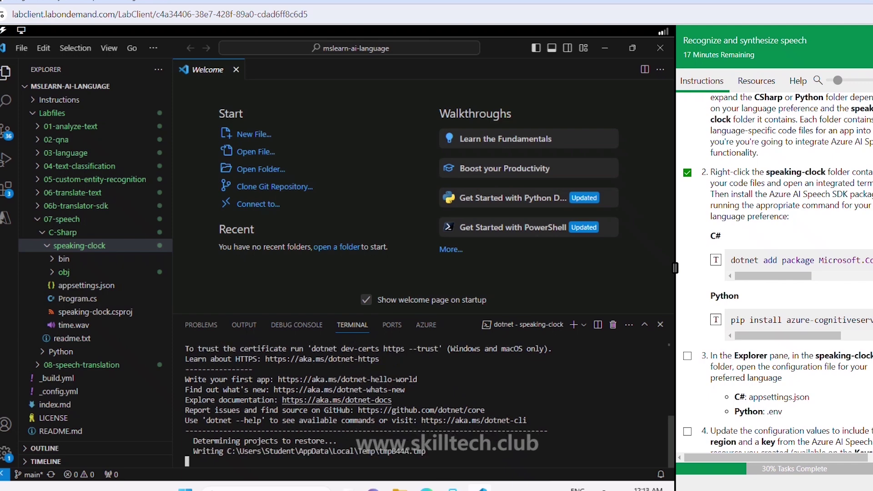
# Switch to the Azure portal, open the deployed Speech resource's Keys and Endpoint page, and copy the endpoint
pyautogui.click(427, 489)
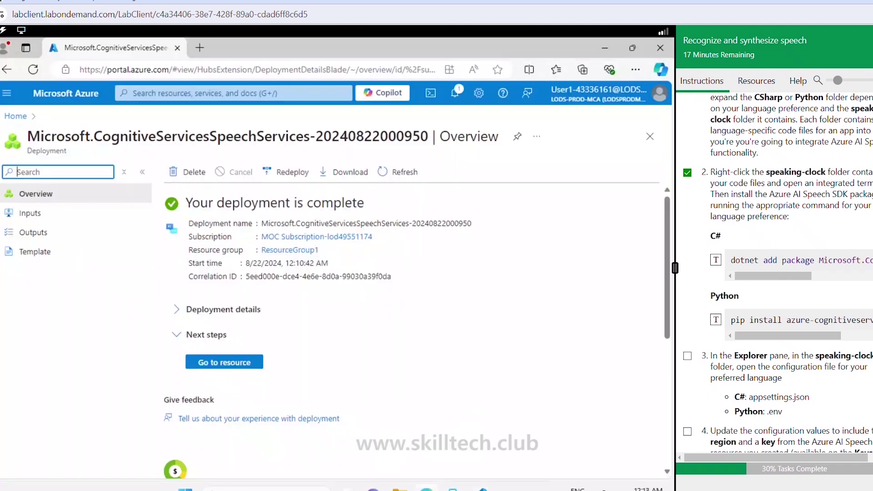
pyautogui.click(255, 363)
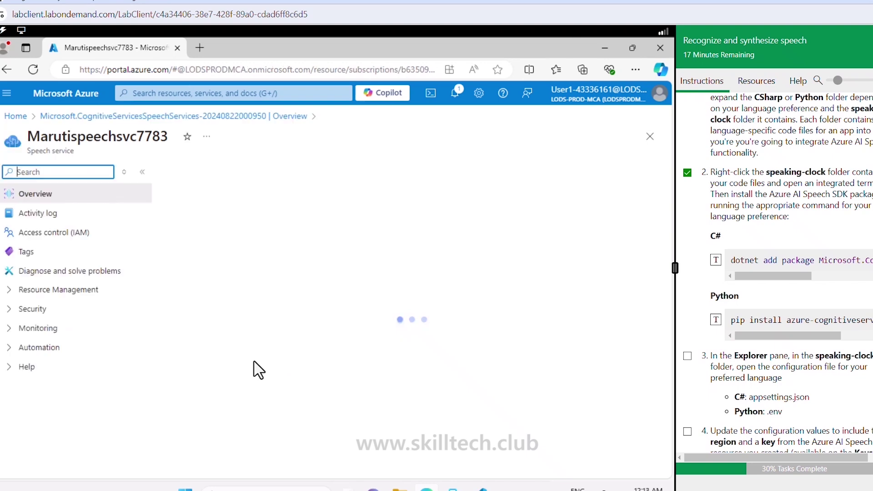
pyautogui.click(50, 293)
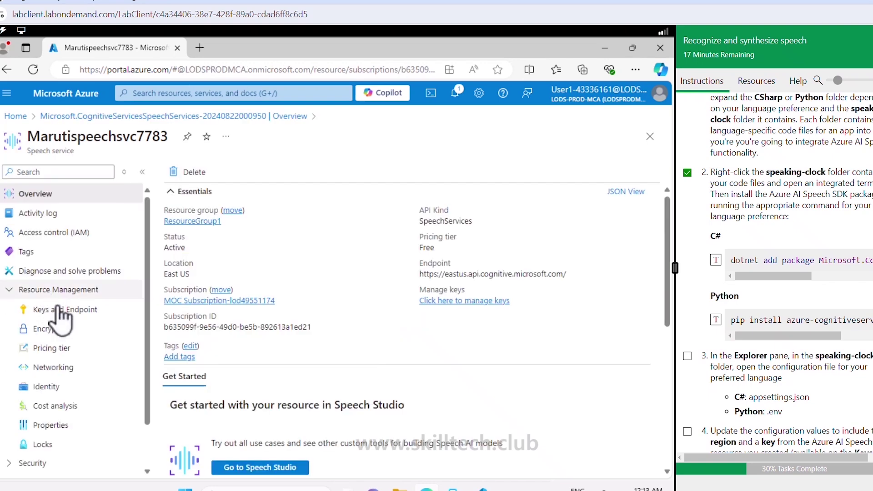
pyautogui.click(57, 310)
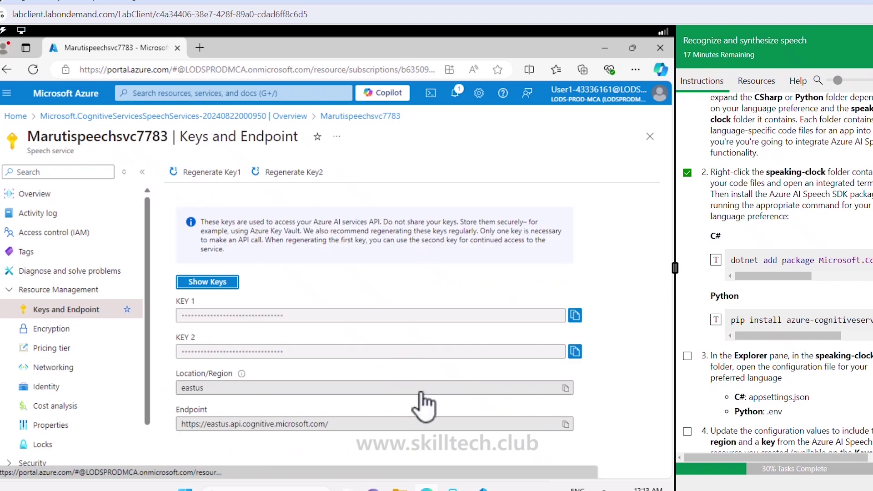
pyautogui.click(565, 424)
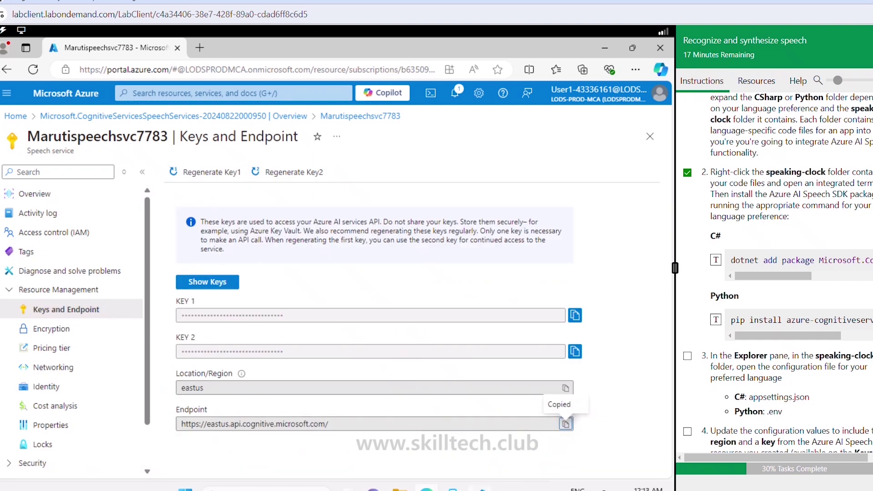
# Switch to Visual Studio Code, open the speaking-clock folder's appsettings.json, and mark configuration tasks 3 and 4 as done
pyautogui.hotkey('alt', 'Tab')
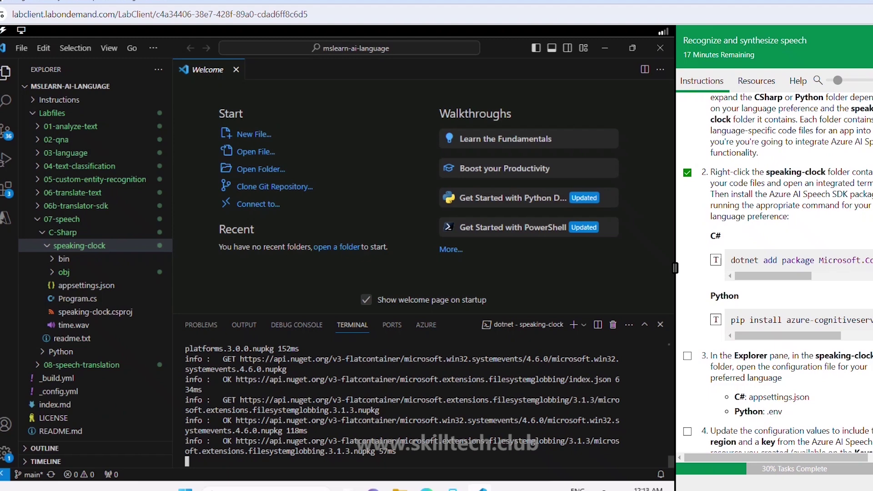
pyautogui.click(85, 286)
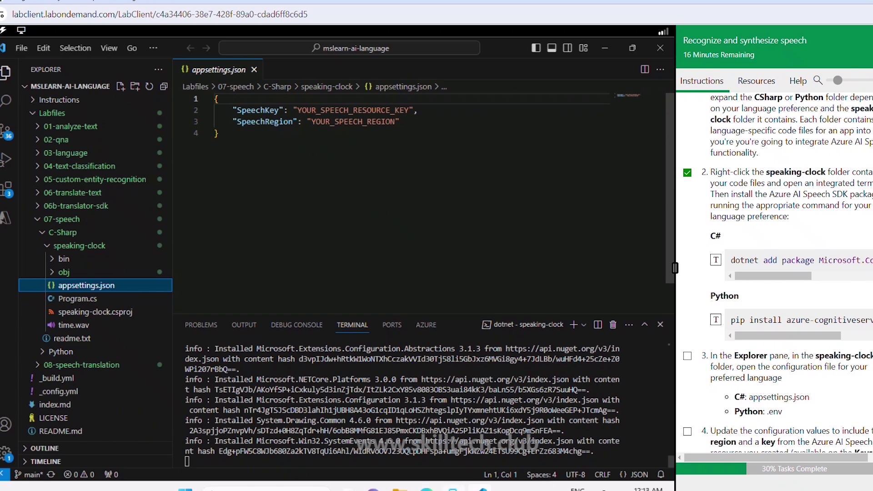
pyautogui.scroll(-3, 730, 337)
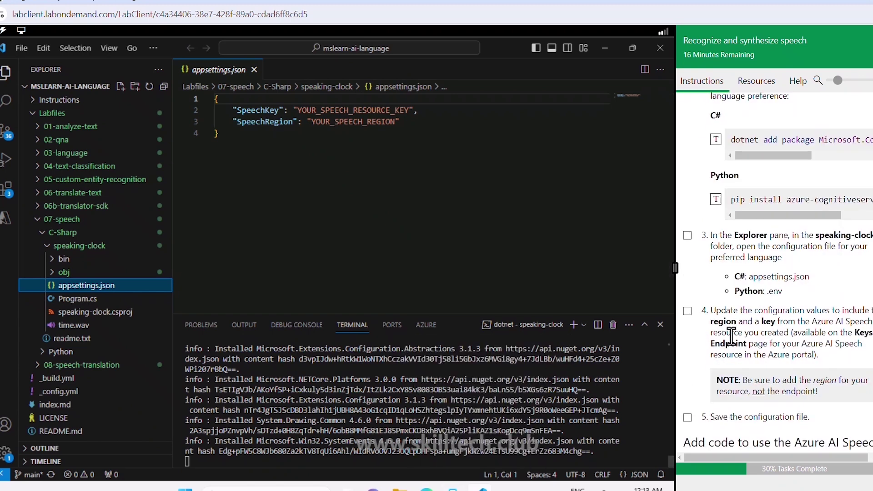
pyautogui.click(688, 311)
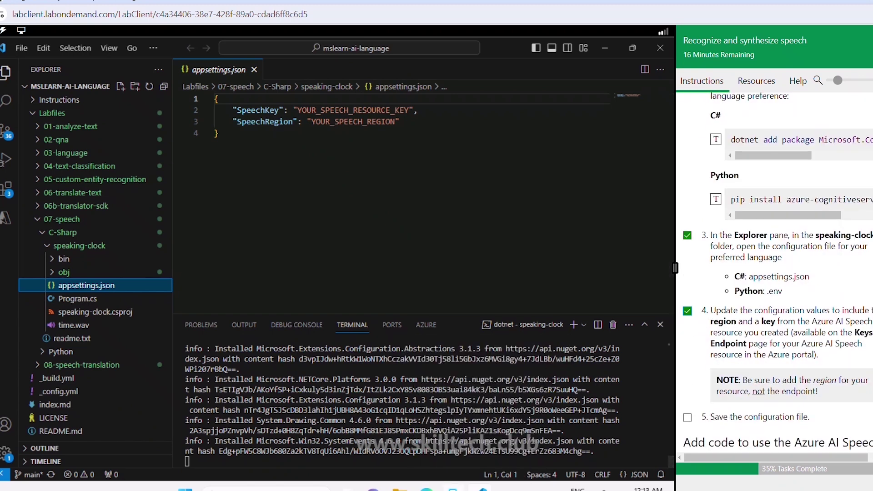
# Copy KEY 1 of the Speech resource from the Azure portal and select the SpeechKey placeholder value in appsettings.json
pyautogui.hotkey('alt', 'Tab')
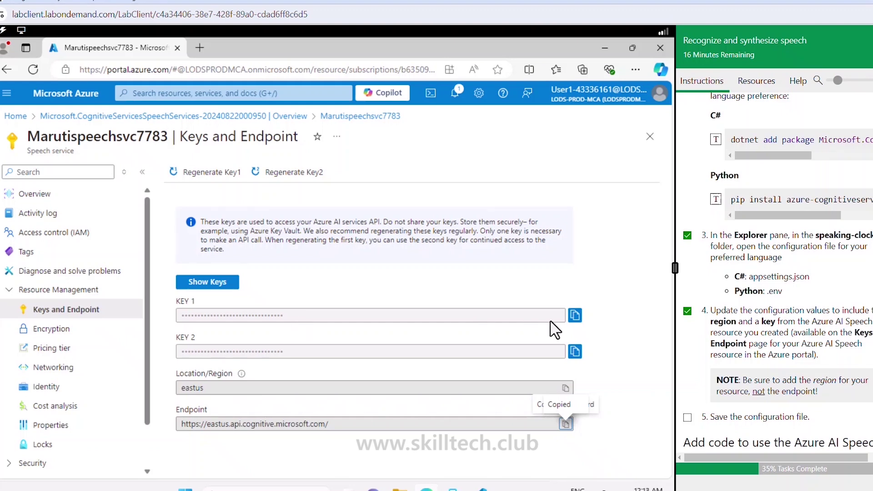
pyautogui.click(575, 315)
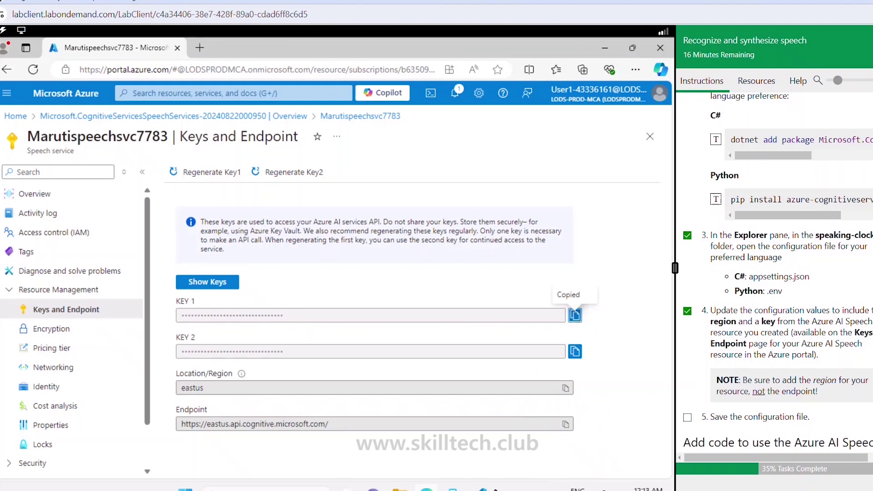
pyautogui.hotkey('alt', 'Tab')
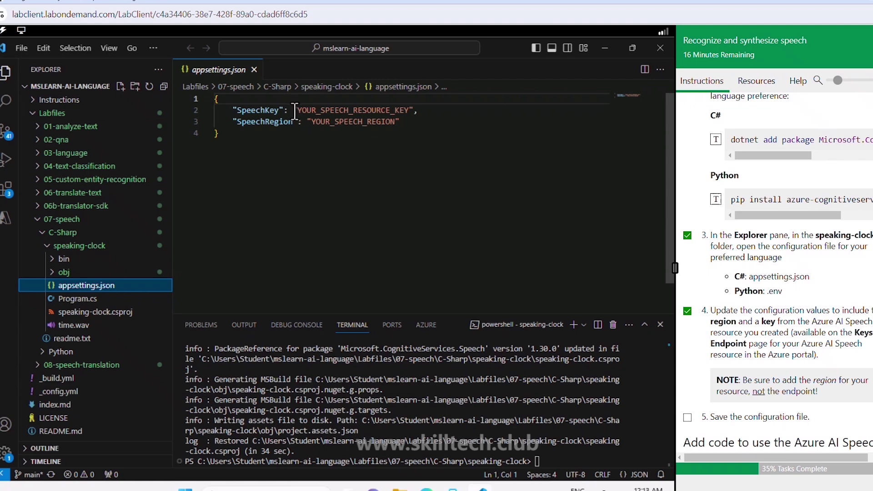
pyautogui.moveTo(297, 110); pyautogui.dragTo(412, 112)
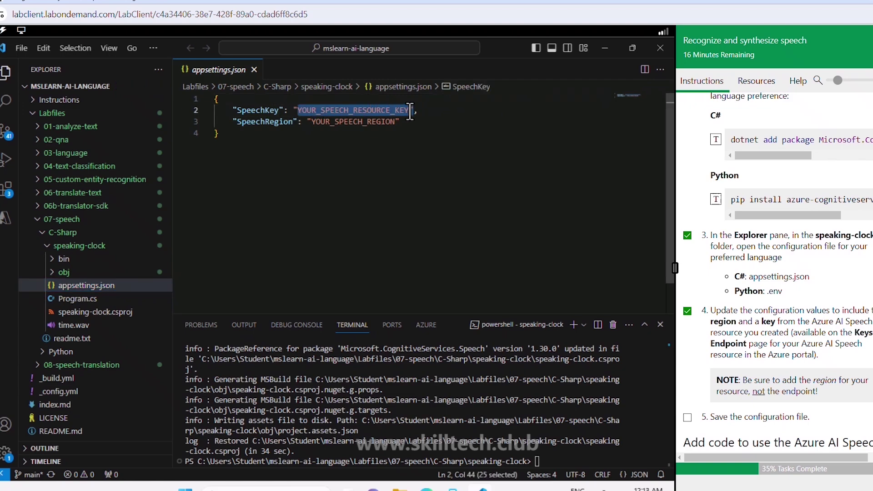